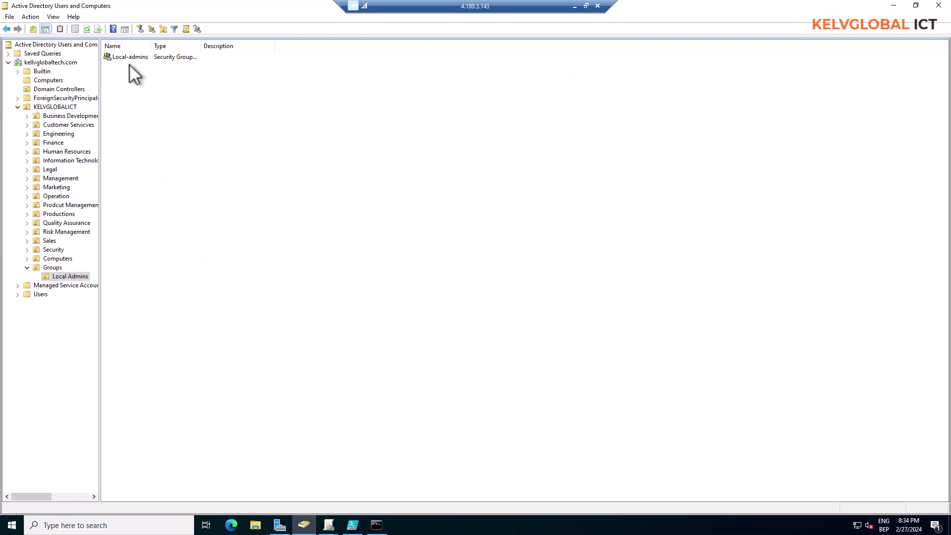
# Step: View the general properties of the Local-admins security group in the Local Admins organizational unit
pyautogui.doubleClick(135, 58)
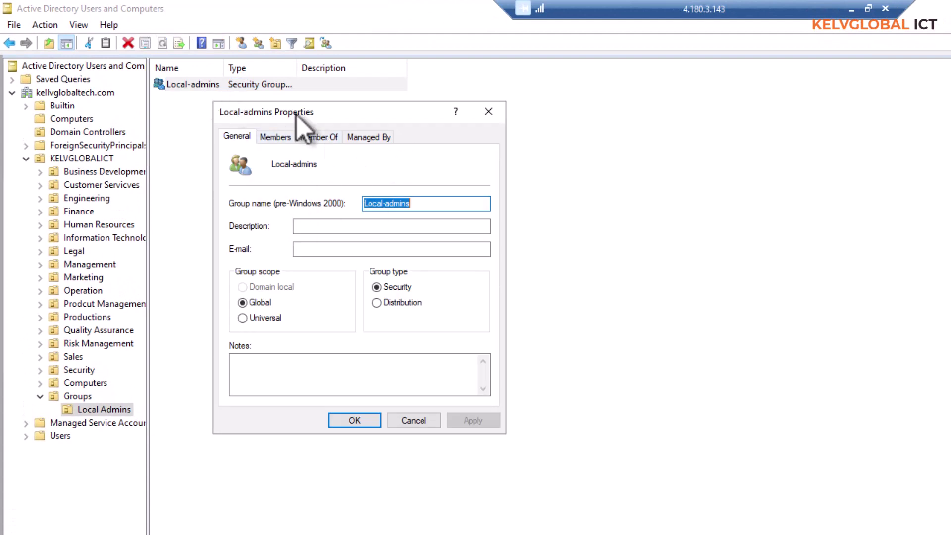
pyautogui.click(488, 112)
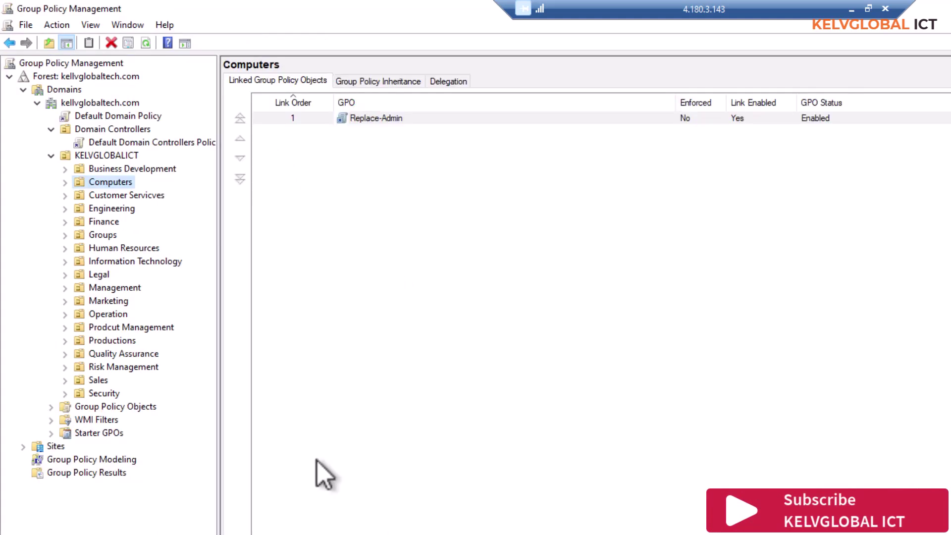
# Step: Create a GPO named Local_admin_Win11 and link it to the Win11 organizational unit under Computers
pyautogui.click(65, 183)
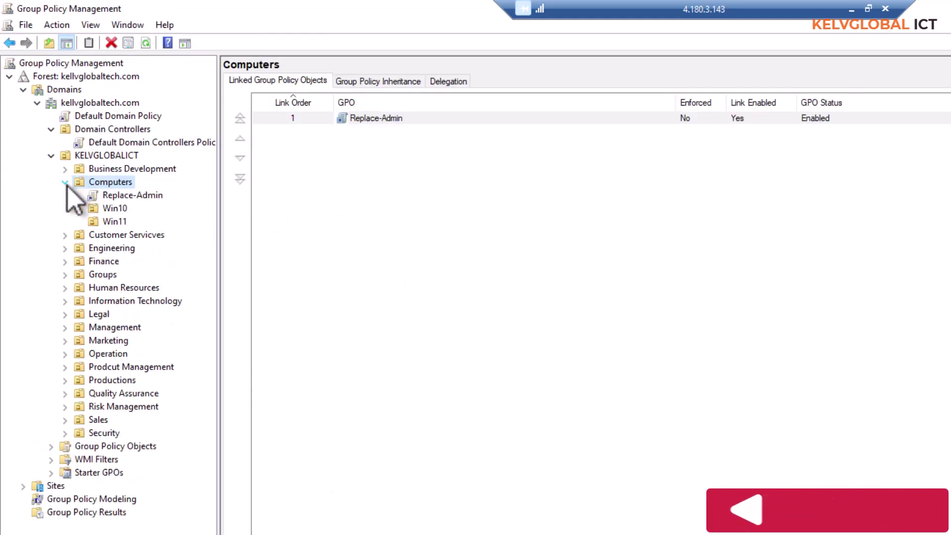
pyautogui.click(113, 222)
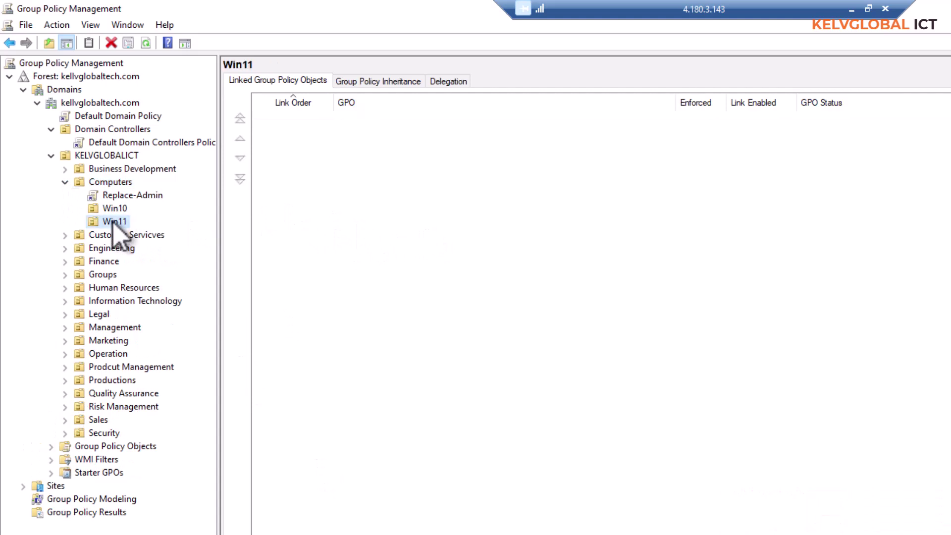
pyautogui.rightClick(115, 227)
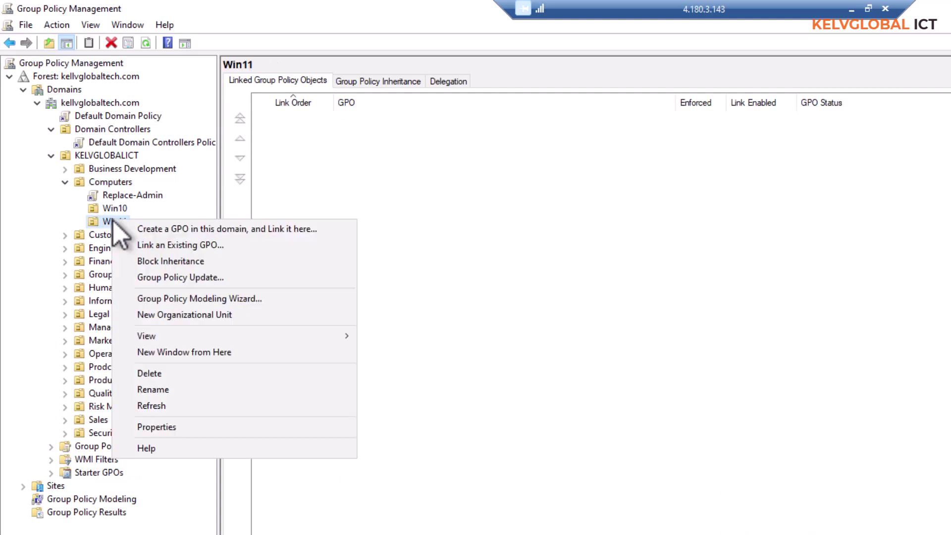
pyautogui.click(165, 230)
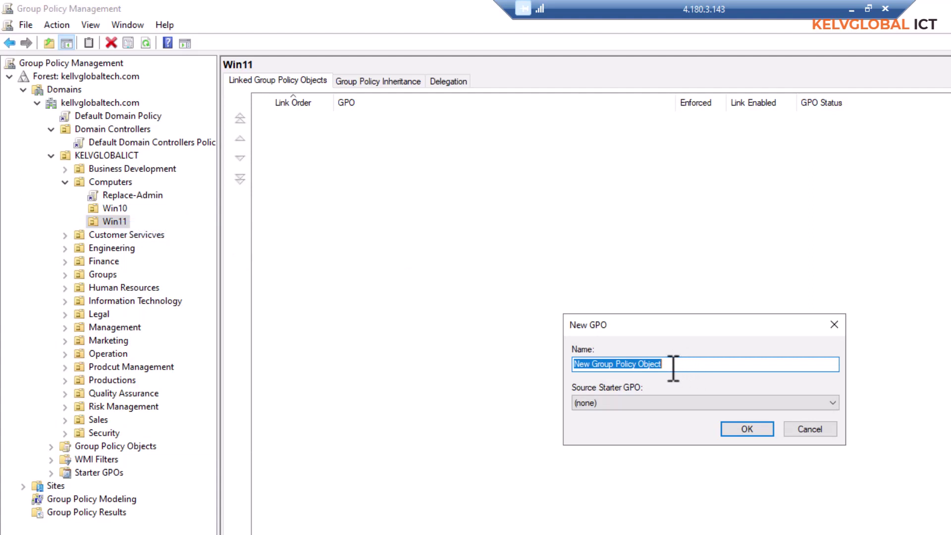
pyautogui.write('Local_admin_Win11')
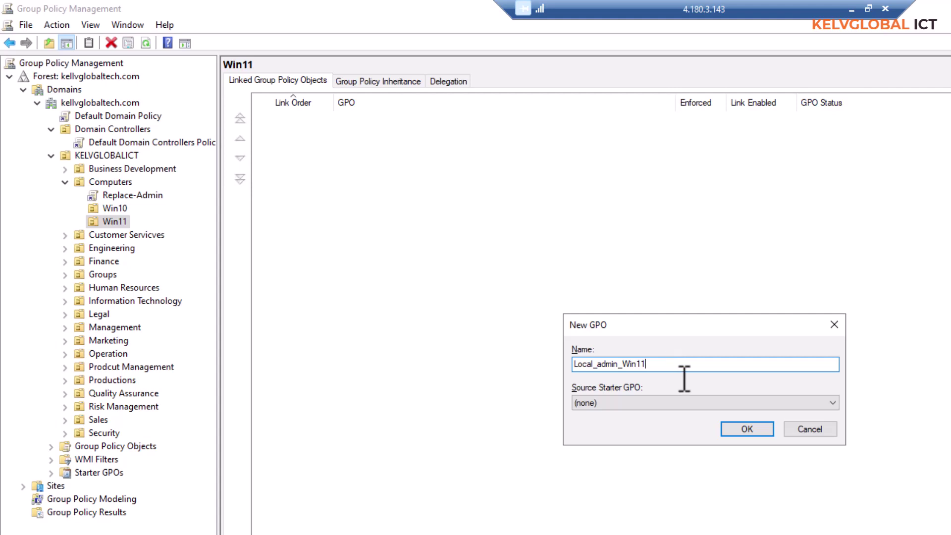
pyautogui.click(728, 429)
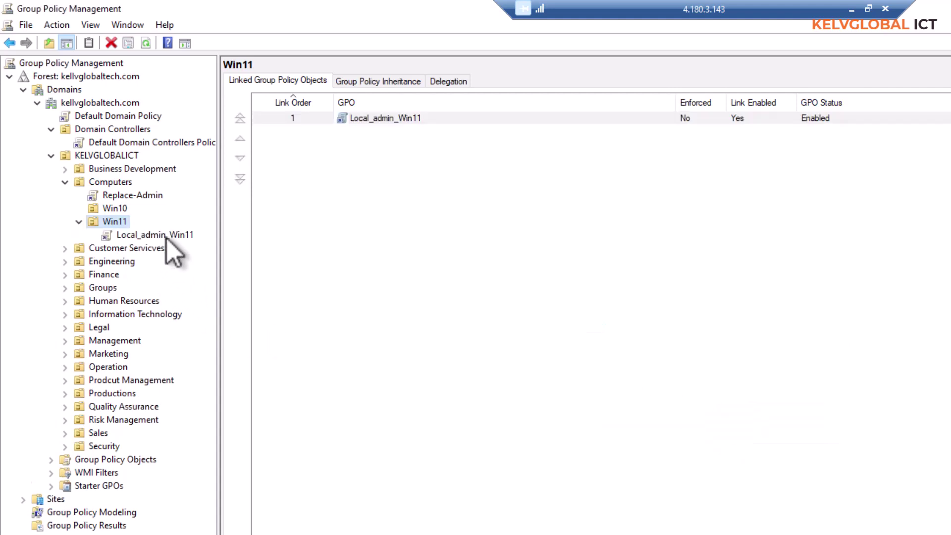
# Step: Open the Local_admin_Win11 GPO for editing and go to Restricted Groups in the computer policies' Windows security settings
pyautogui.rightClick(186, 234)
pyautogui.click(202, 244)
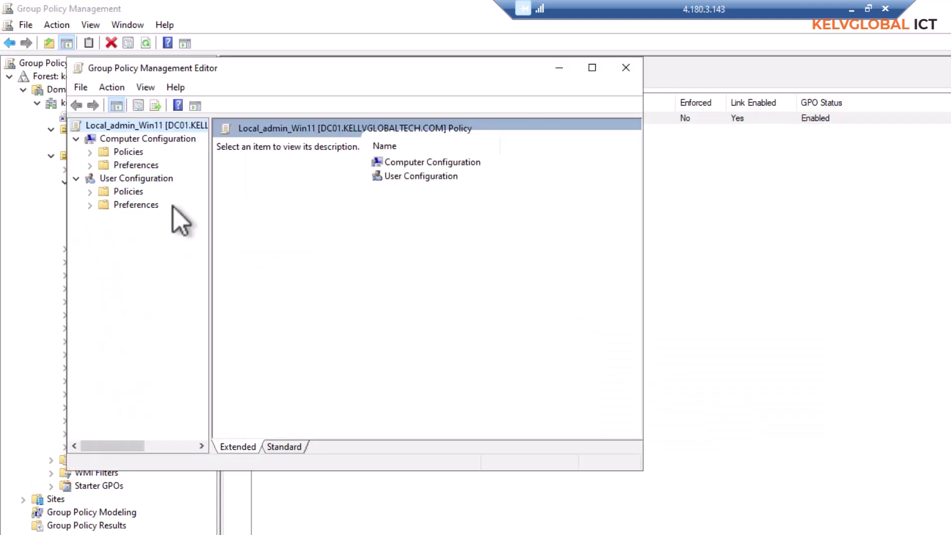
pyautogui.click(90, 152)
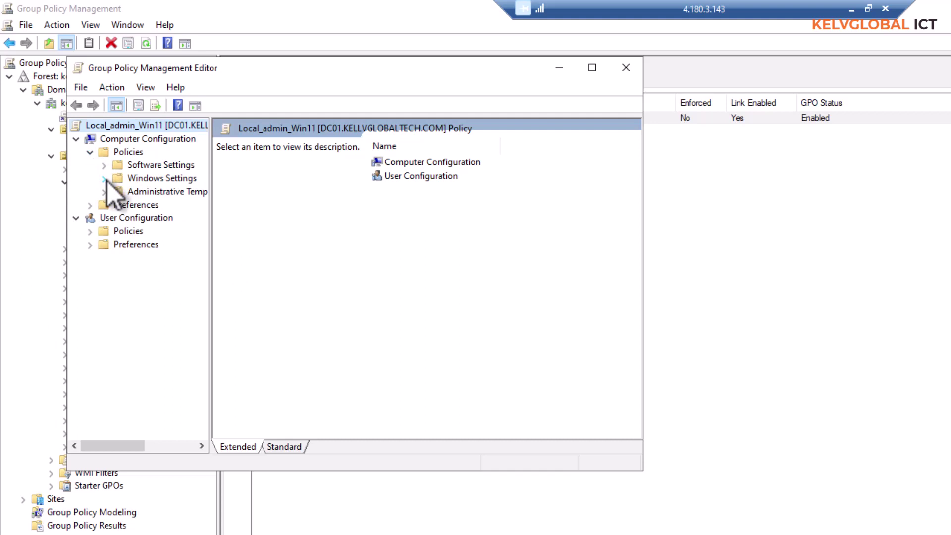
pyautogui.click(104, 179)
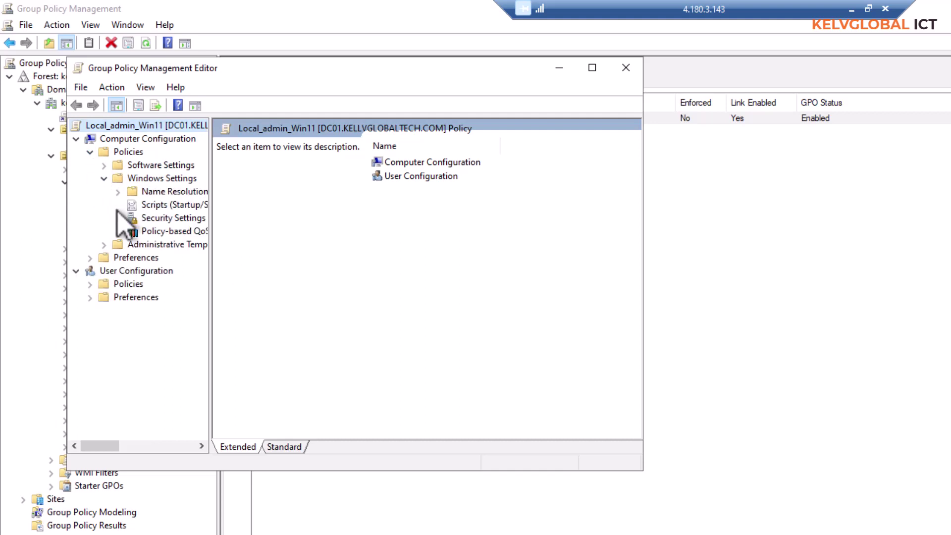
pyautogui.click(118, 218)
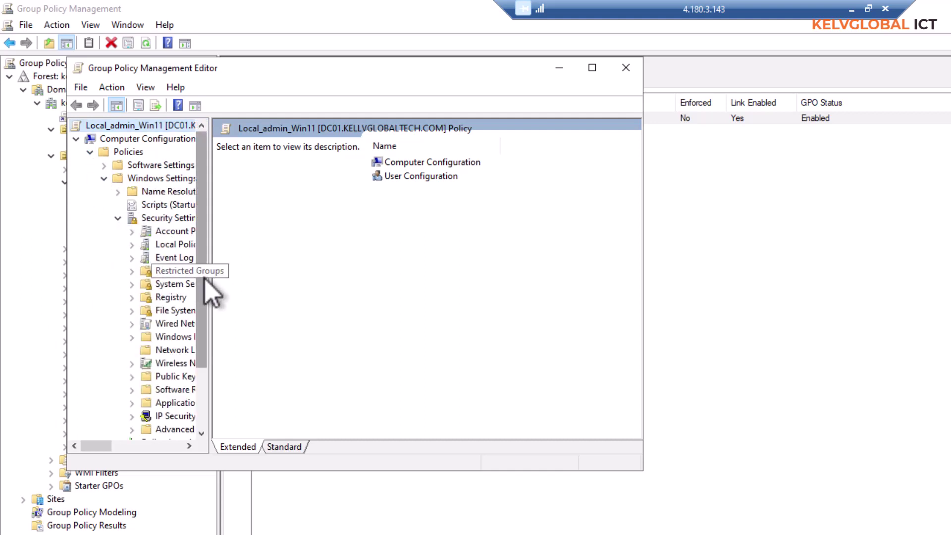
pyautogui.moveTo(211, 276); pyautogui.dragTo(315, 276)
pyautogui.click(188, 271)
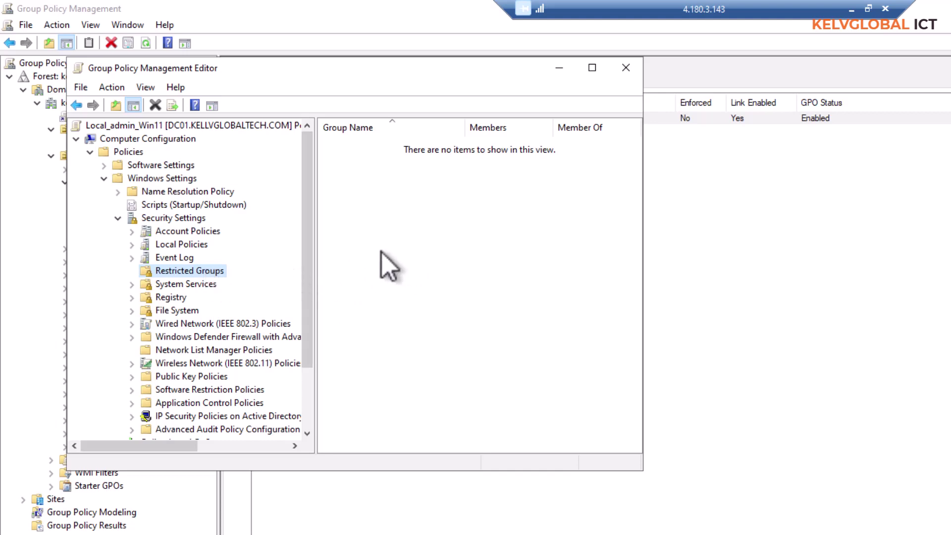
# Step: Add the domain group KELLVGLOBALTECH\Local-admins to Restricted Groups
pyautogui.rightClick(402, 229)
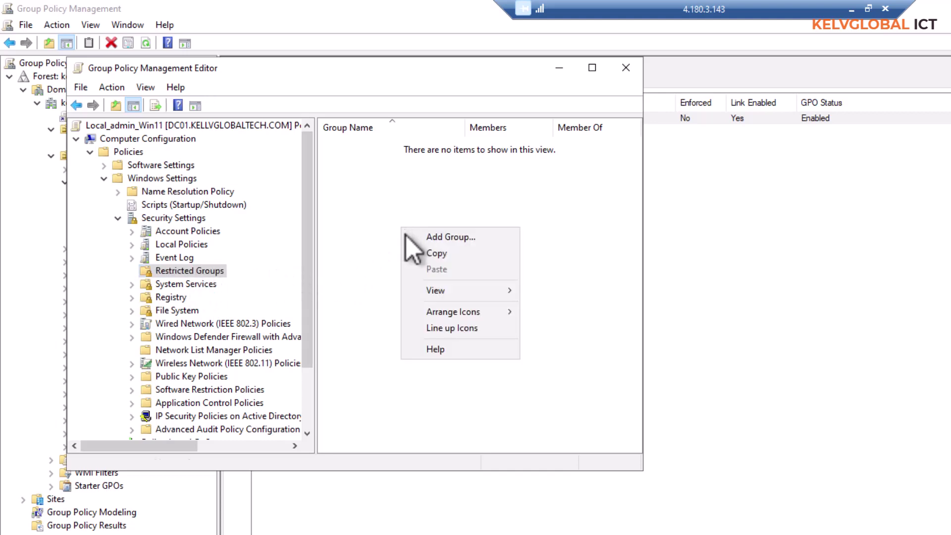
pyautogui.click(436, 238)
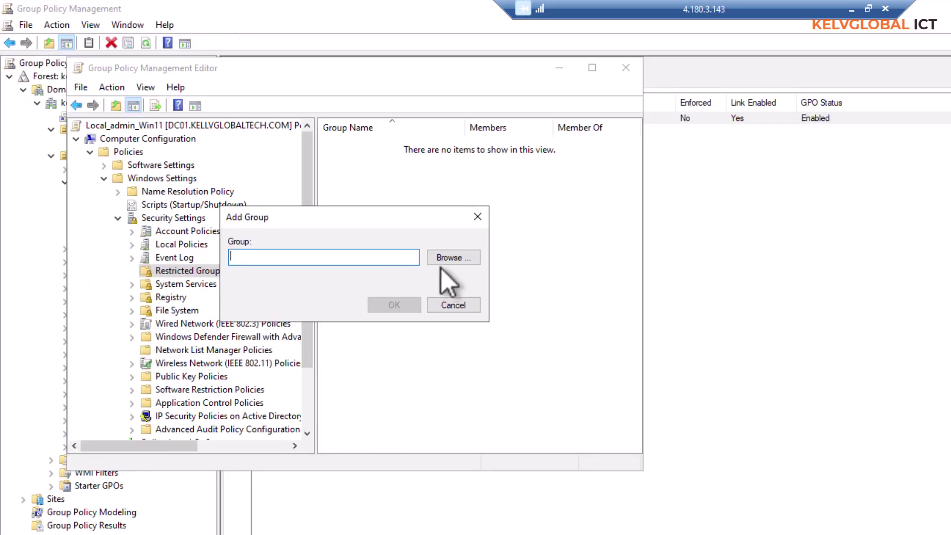
pyautogui.click(448, 257)
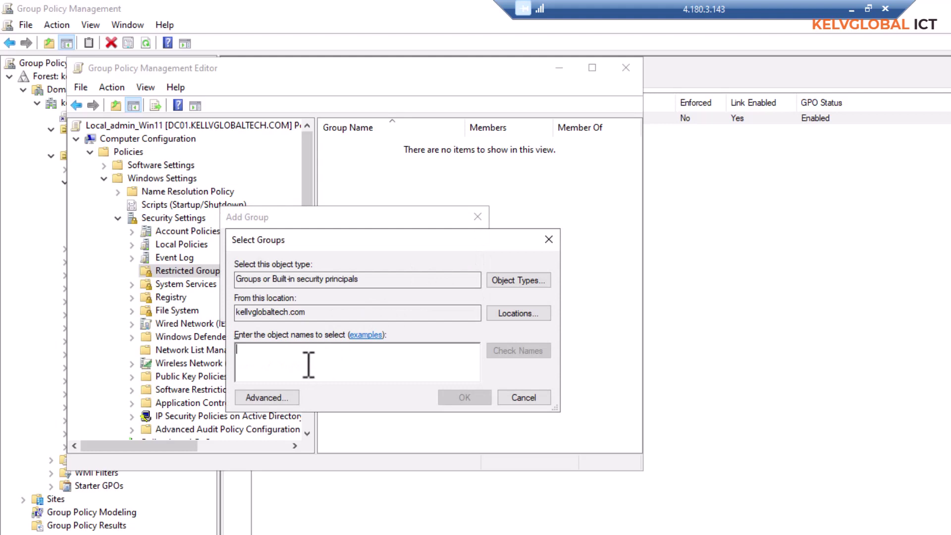
pyautogui.write('lo')
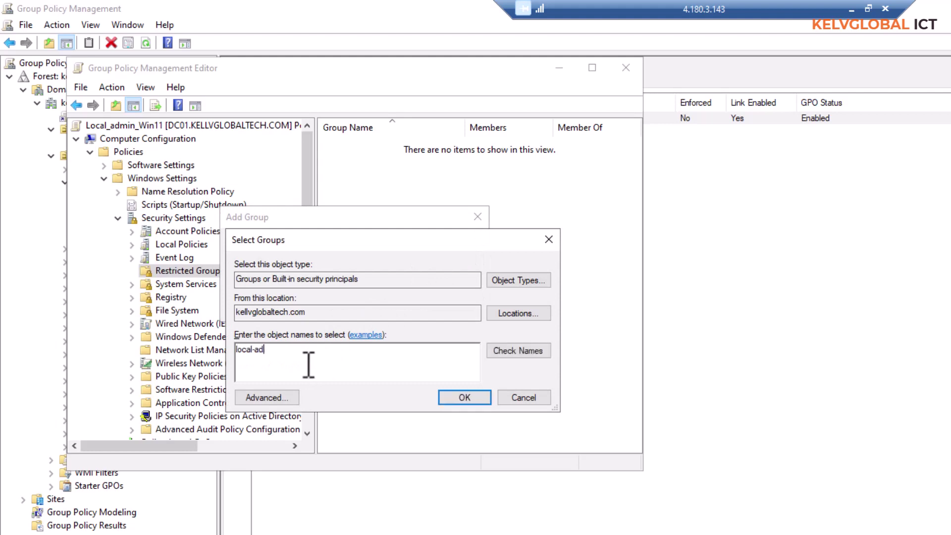
pyautogui.write('cal-ad')
pyautogui.click(517, 350)
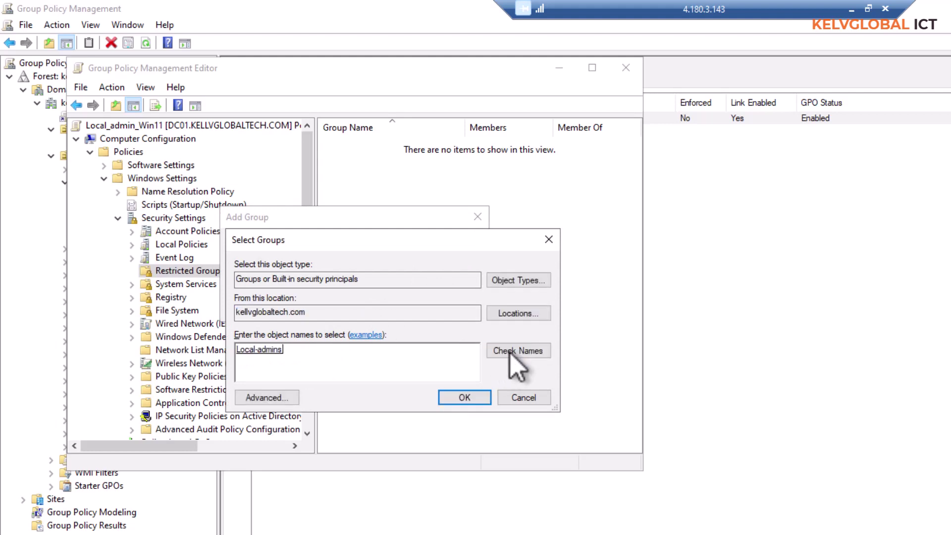
pyautogui.click(464, 397)
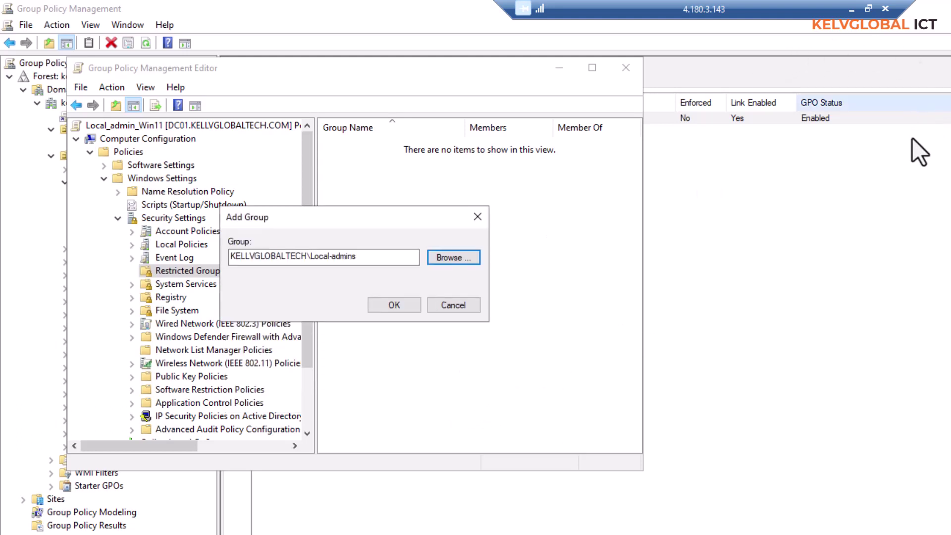
pyautogui.click(391, 306)
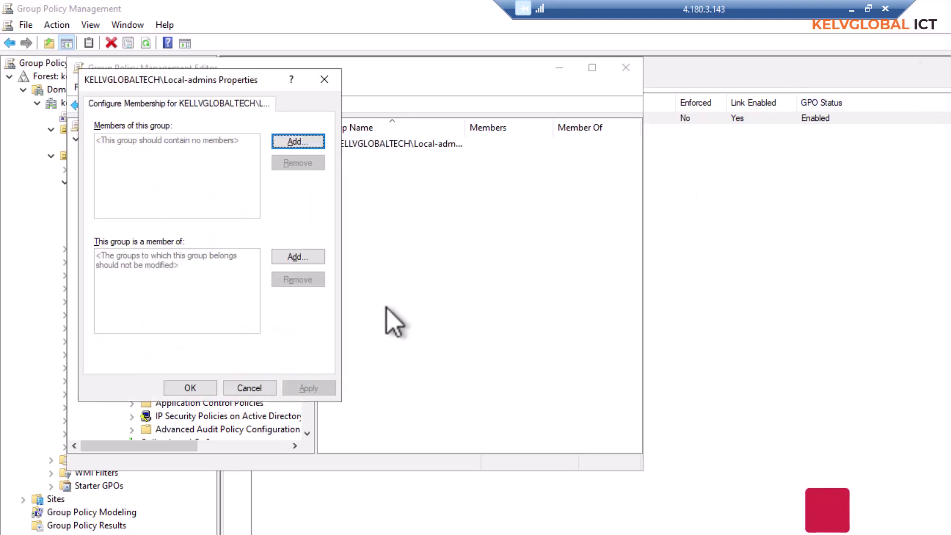
# Step: Make the restricted Local-admins group a member of Administrators and apply the membership settings
pyautogui.click(287, 257)
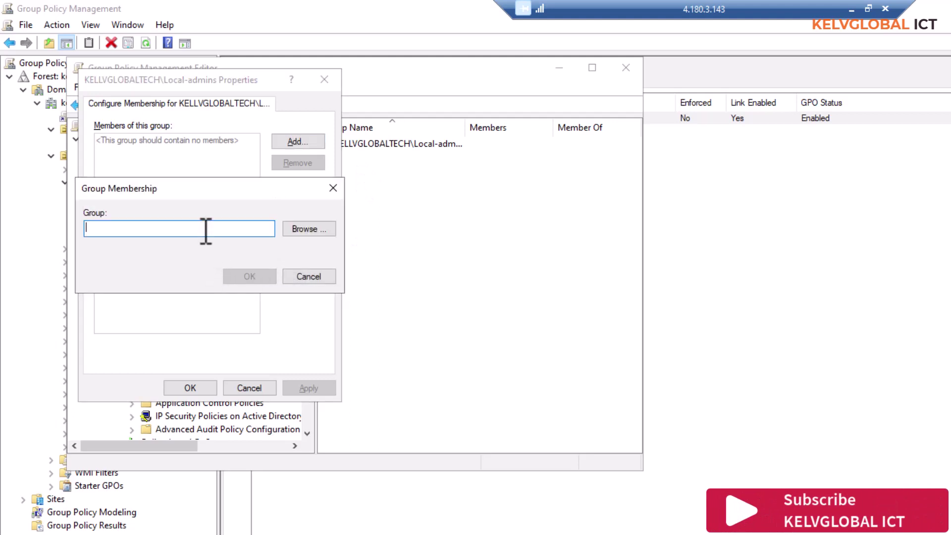
pyautogui.click(303, 229)
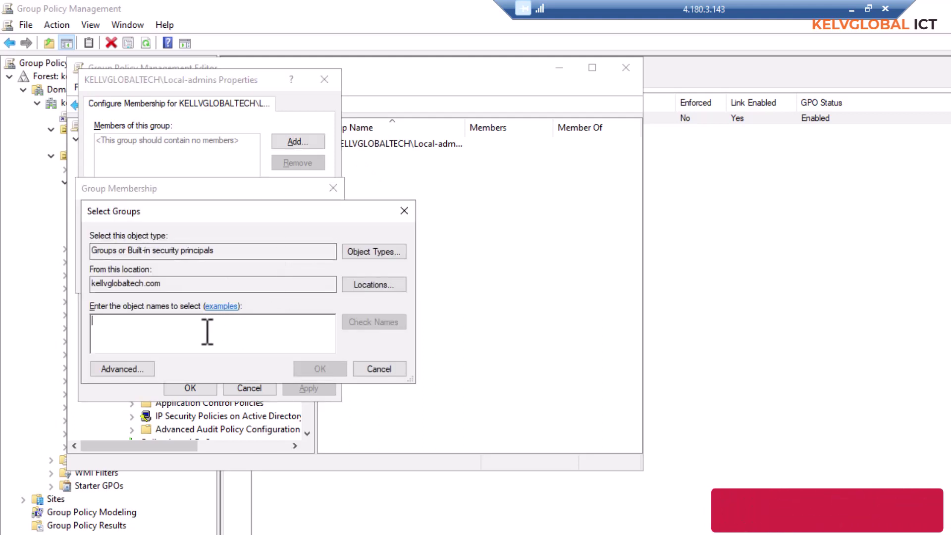
pyautogui.write('admini')
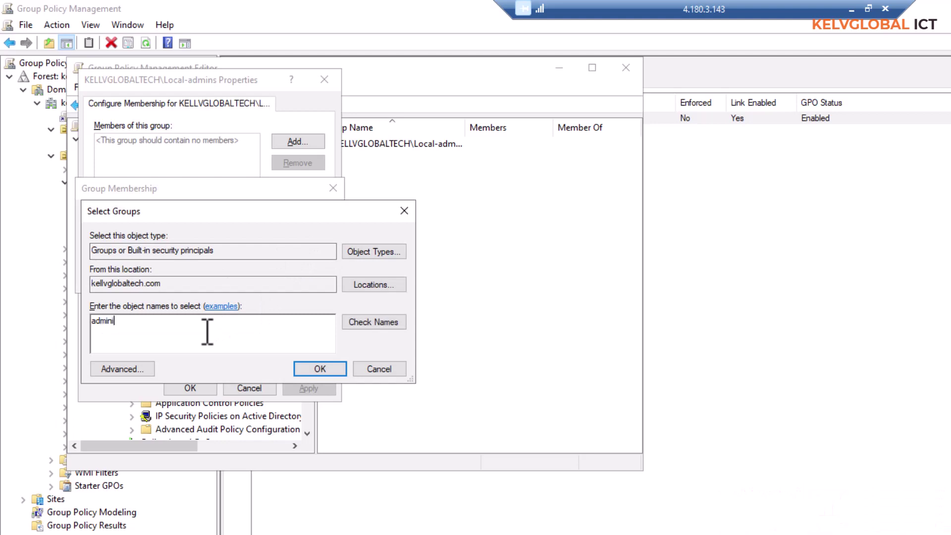
pyautogui.click(361, 326)
pyautogui.click(317, 367)
pyautogui.click(252, 279)
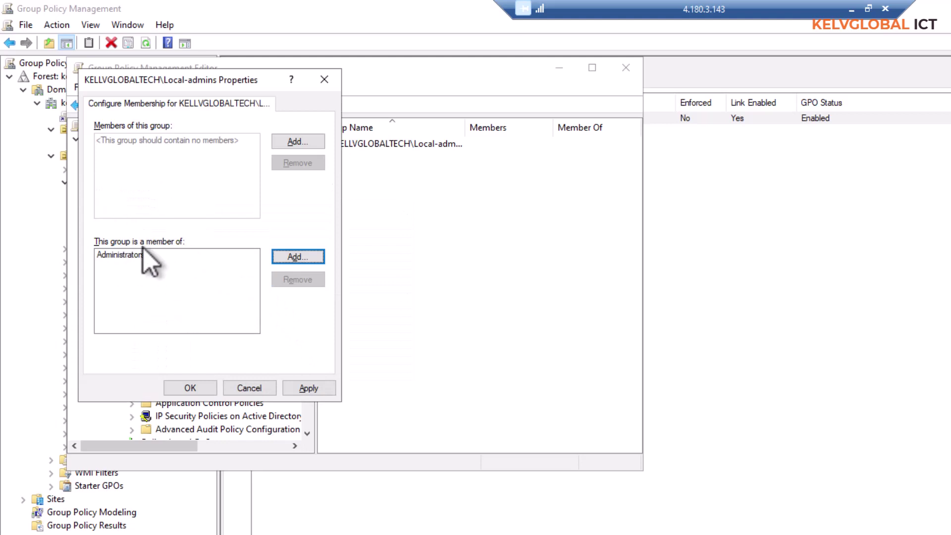
pyautogui.click(307, 389)
pyautogui.click(192, 389)
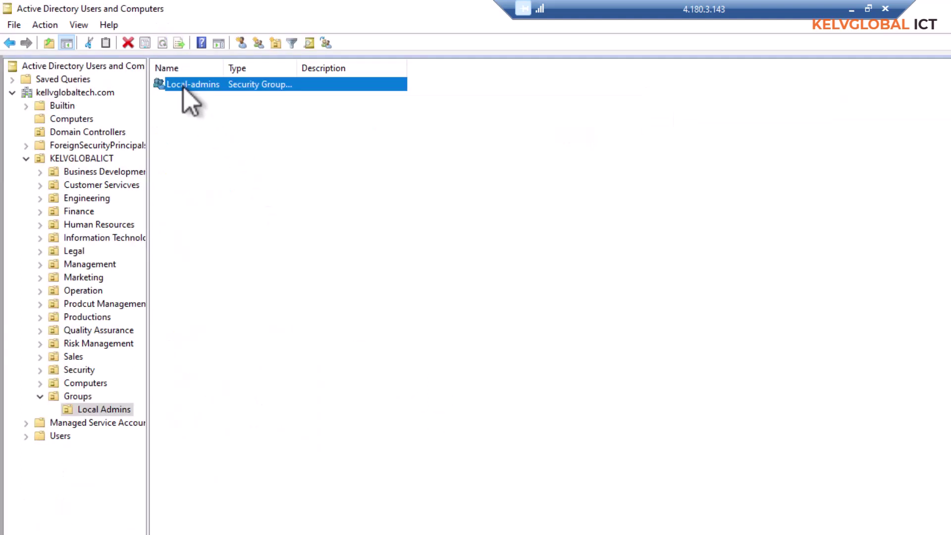
# Step: Check the member list of the Local-admins group in Active Directory Users and Computers
pyautogui.doubleClick(186, 85)
pyautogui.click(267, 136)
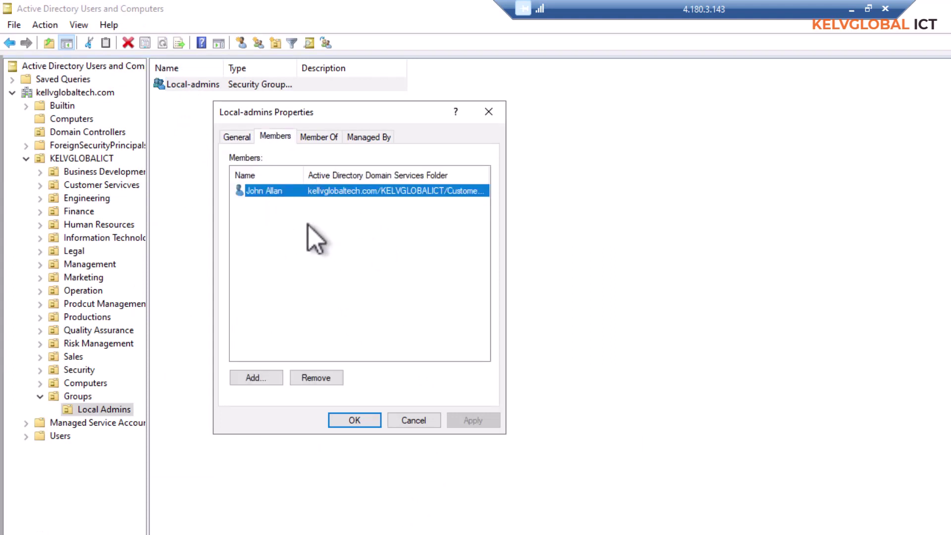
pyautogui.click(368, 420)
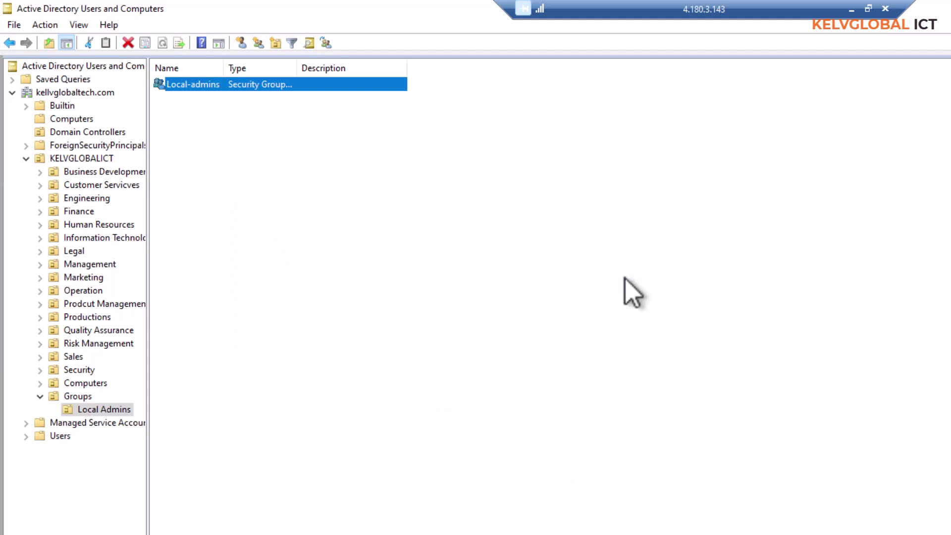
pyautogui.click(371, 200)
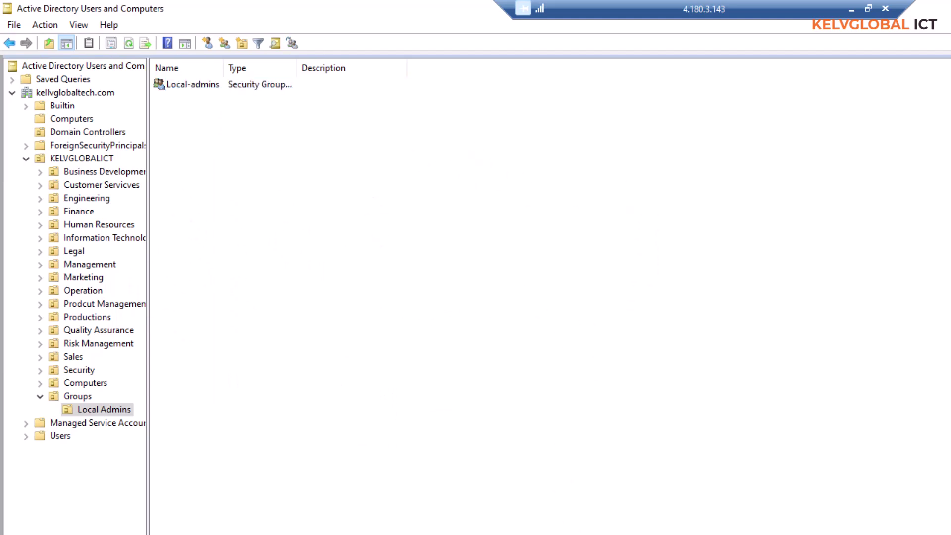
# Step: Switch to the client computer's remote session and check the members of its local Administrators group in Computer Management
pyautogui.click(265, 529)
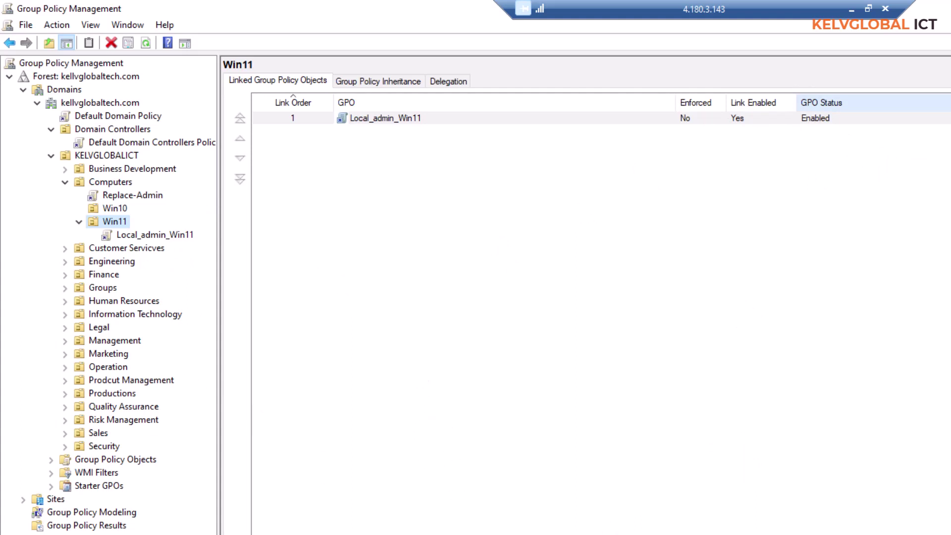
pyautogui.click(851, 9)
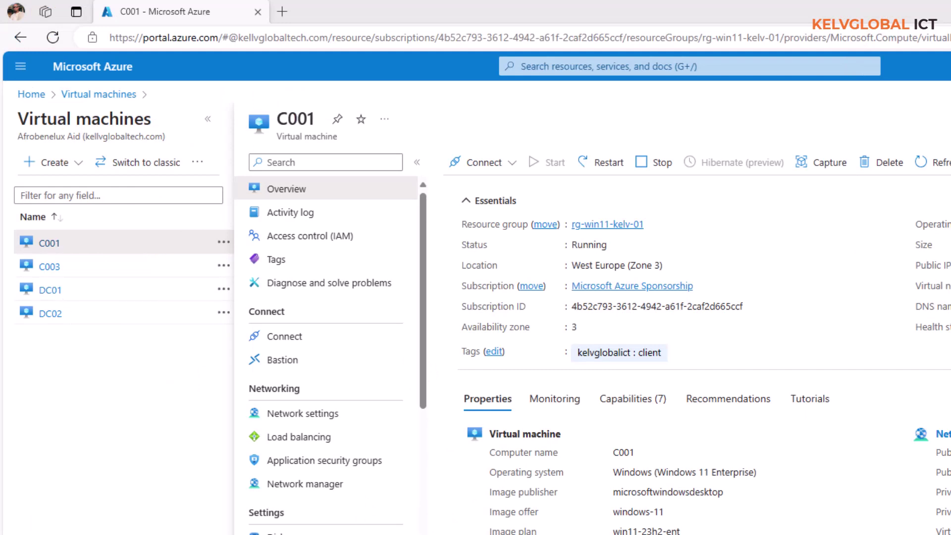
pyautogui.hotkey('alt', 'Tab')
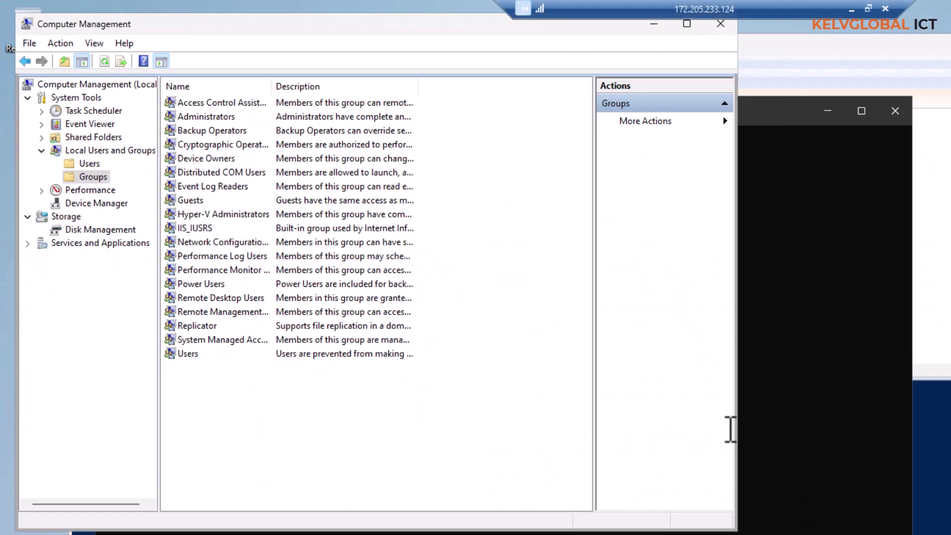
pyautogui.doubleClick(198, 117)
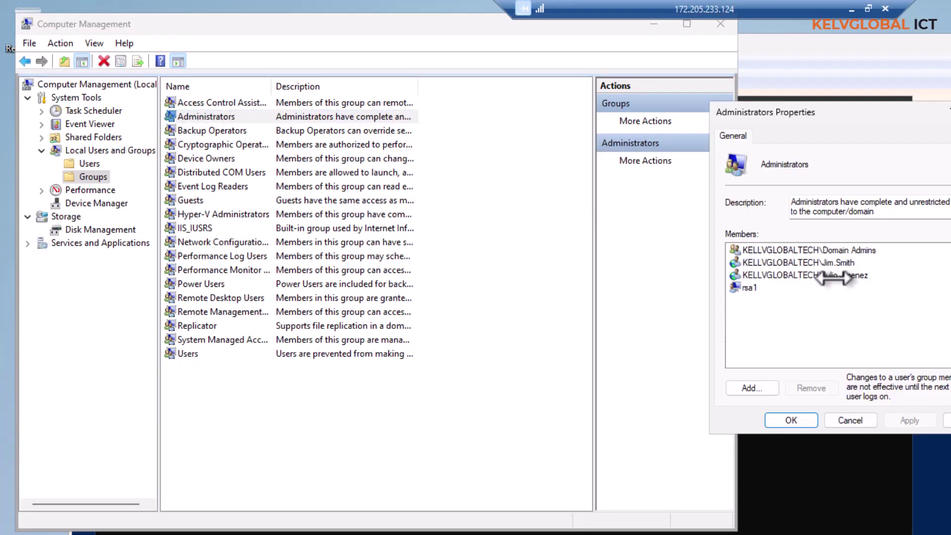
pyautogui.click(850, 419)
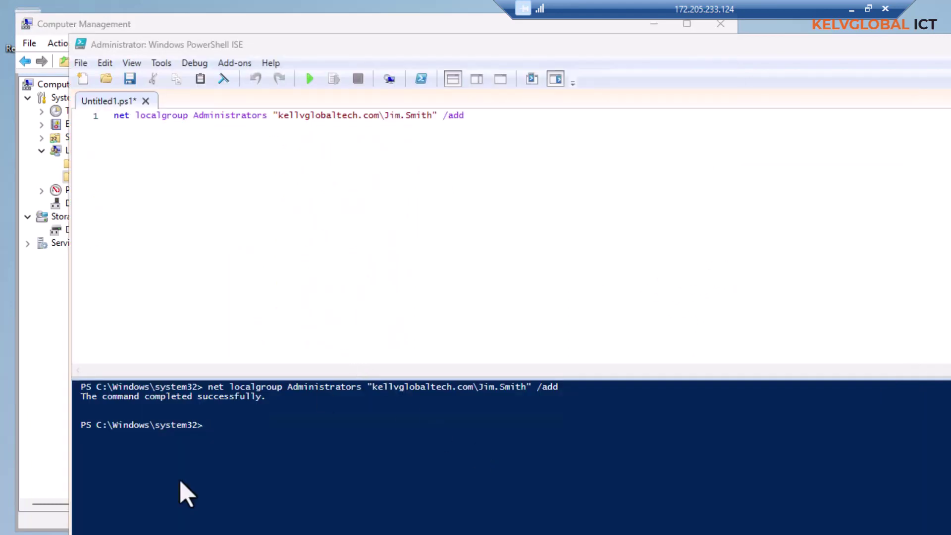
pyautogui.press('super')
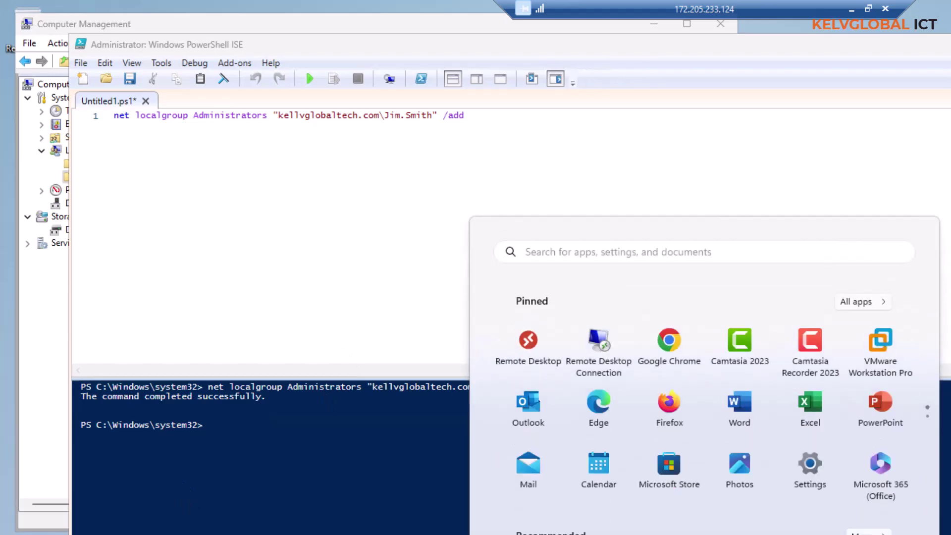
pyautogui.press('Escape')
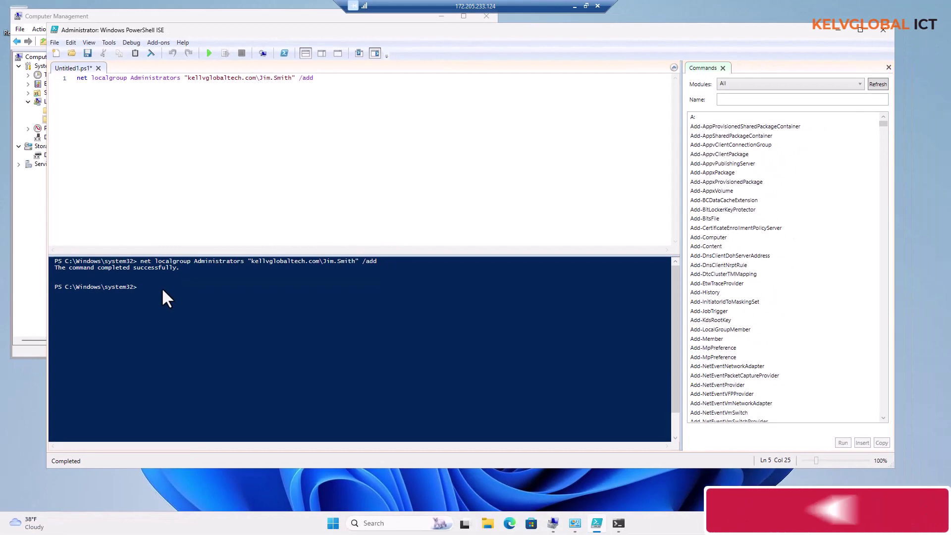
# Step: Force a Group Policy update on the client computer by running gpupdate /force in the PowerShell ISE console
pyautogui.write('g')
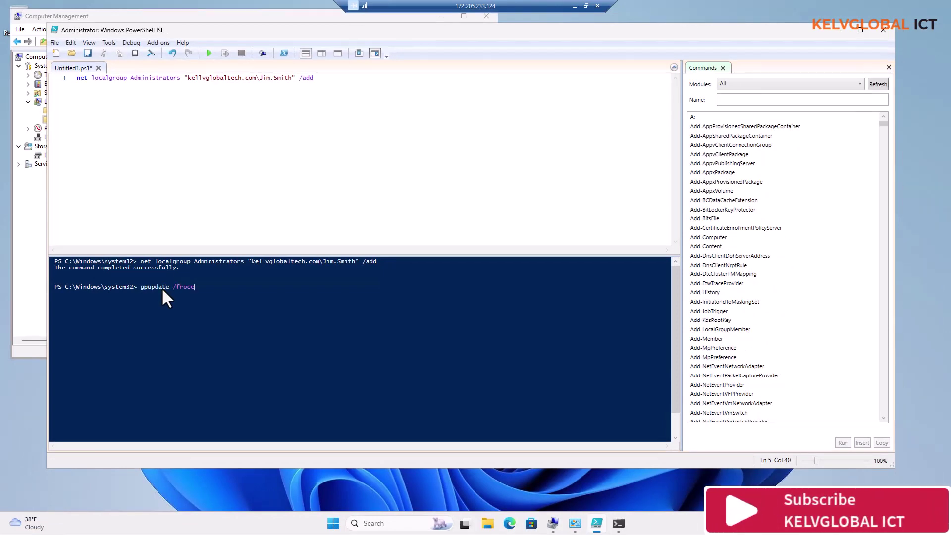
pyautogui.write('pupdate /force')
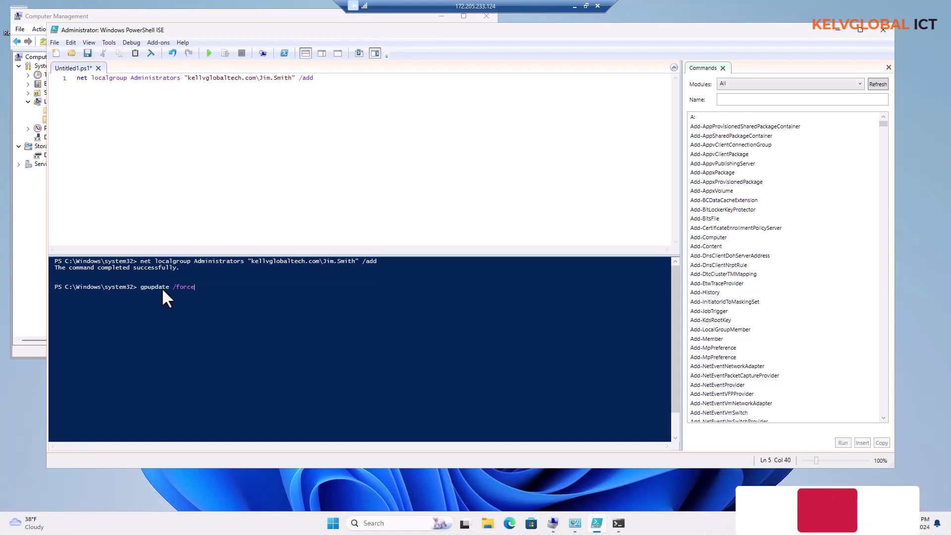
pyautogui.press('Return')
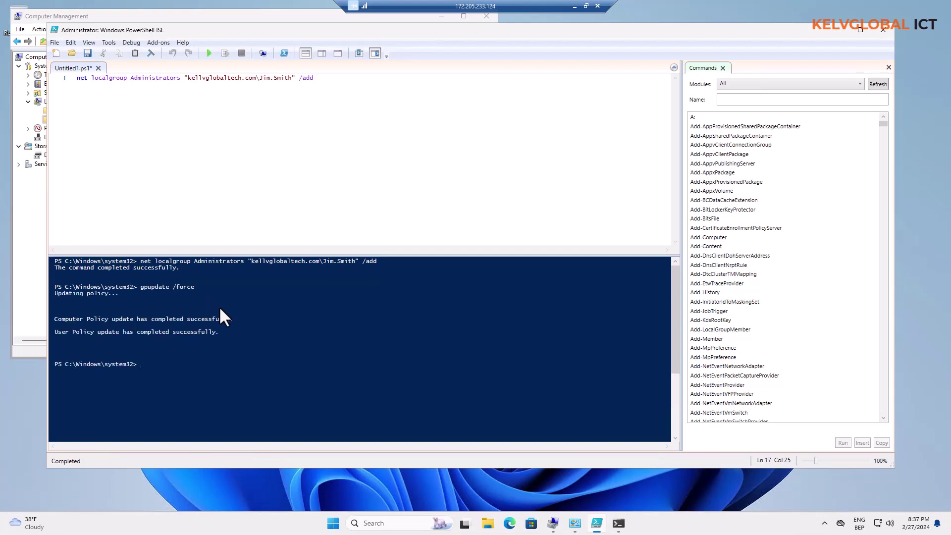
# Step: Switch to Computer Management and check the members of the local Administrators group for the domain Local-admins group
pyautogui.click(16, 198)
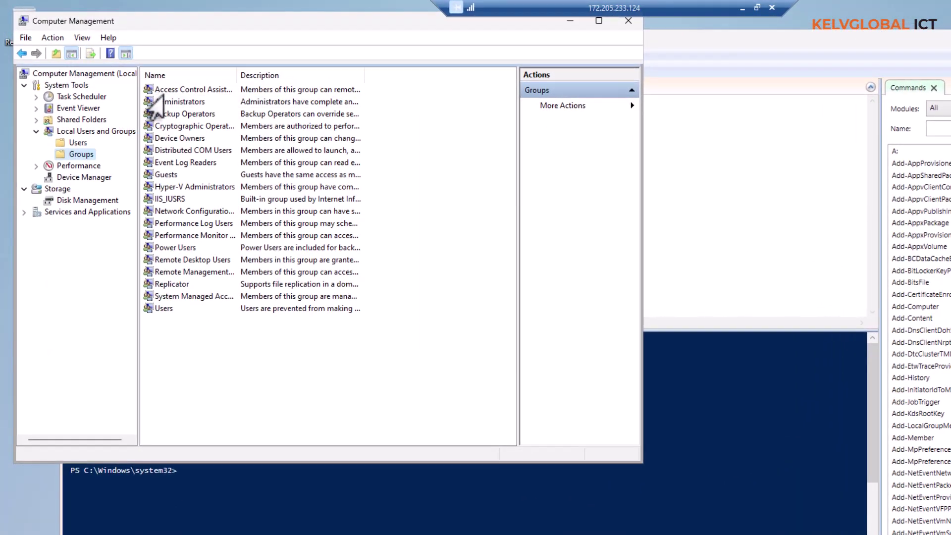
pyautogui.click(127, 79)
pyautogui.doubleClick(163, 101)
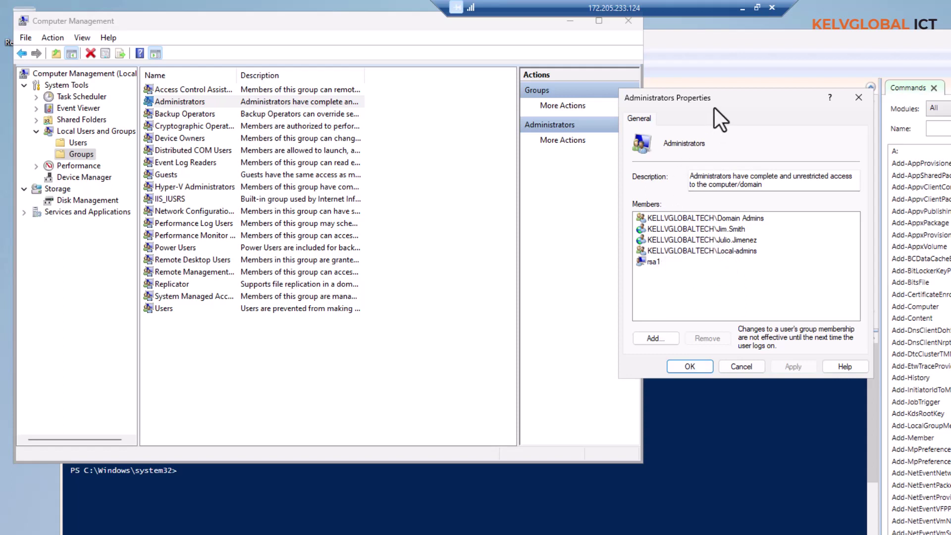
# Step: Return to the domain controller's remote session and review the Local-admins group's members in Active Directory Users and Computers
pyautogui.click(741, 14)
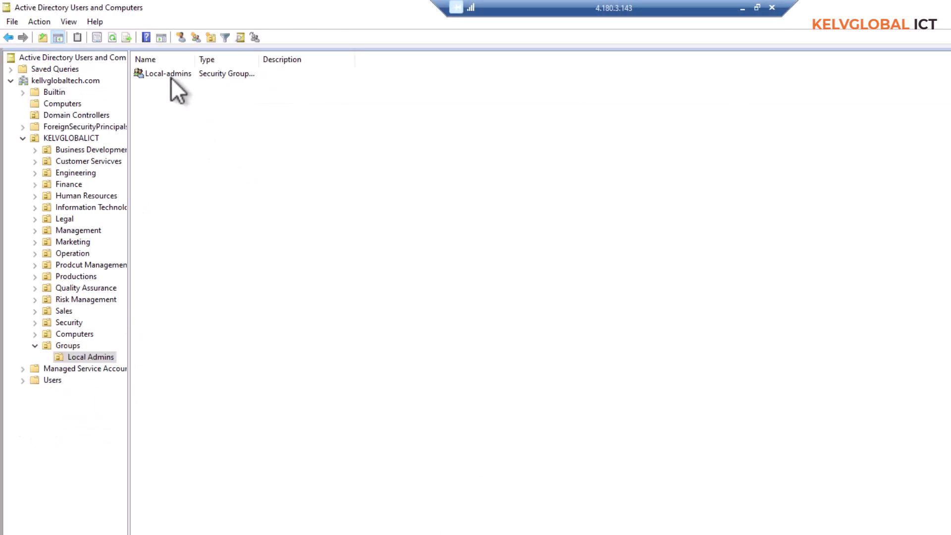
pyautogui.doubleClick(170, 75)
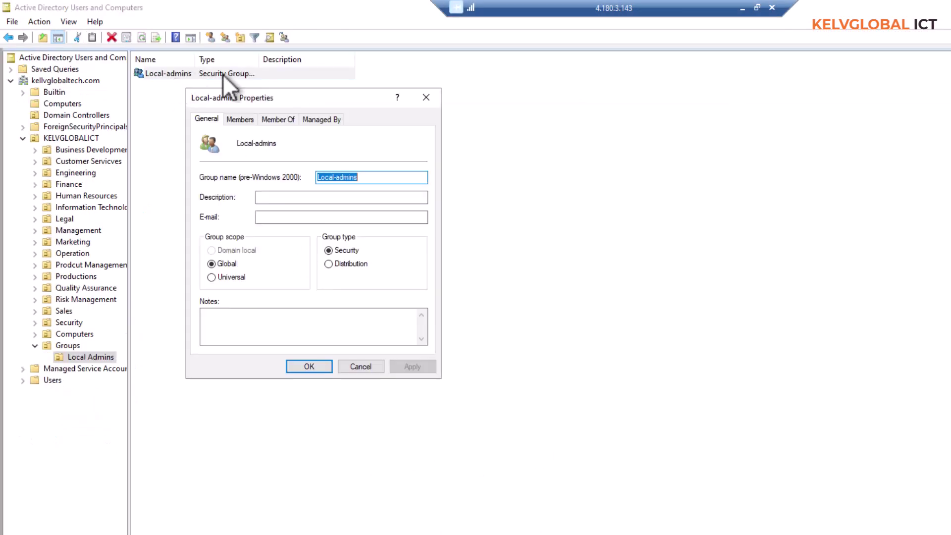
pyautogui.click(246, 119)
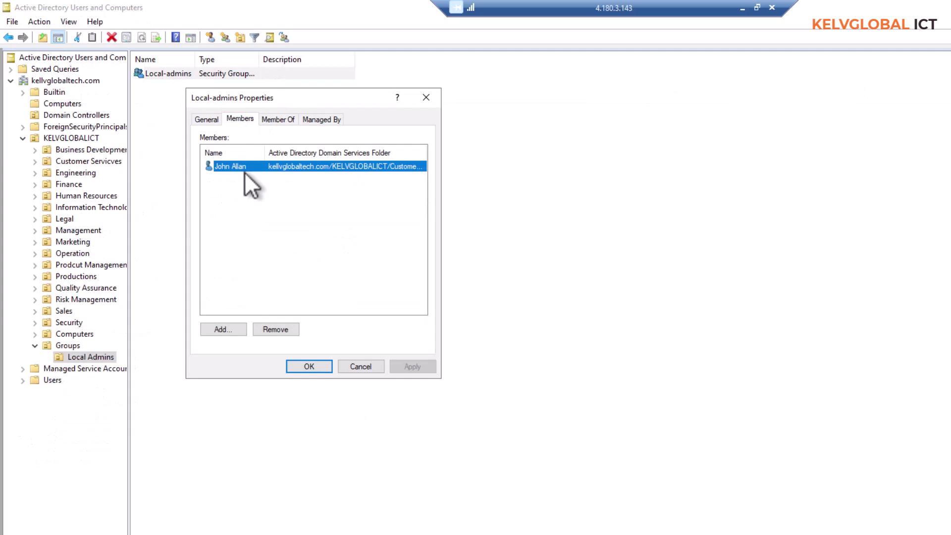